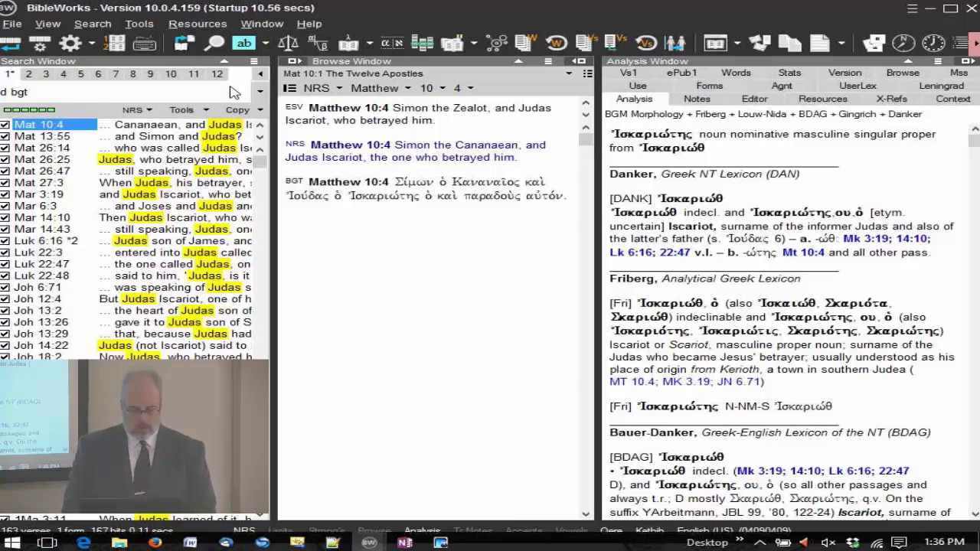
Add BYZ and BGM to the displayed versions with the command 'd bgt byz bgm'.
{"action": "type", "text": "yz bgm"}
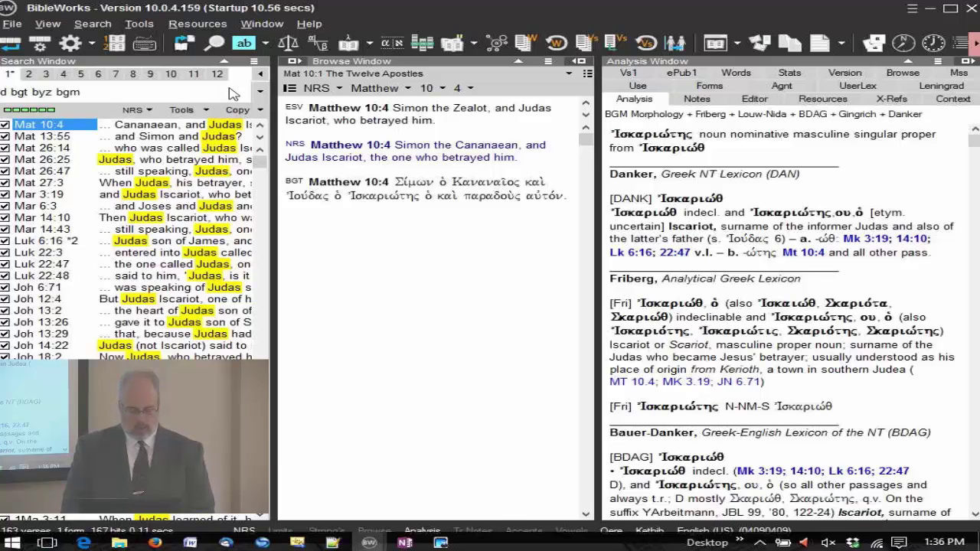
{"action": "key", "text": "Return"}
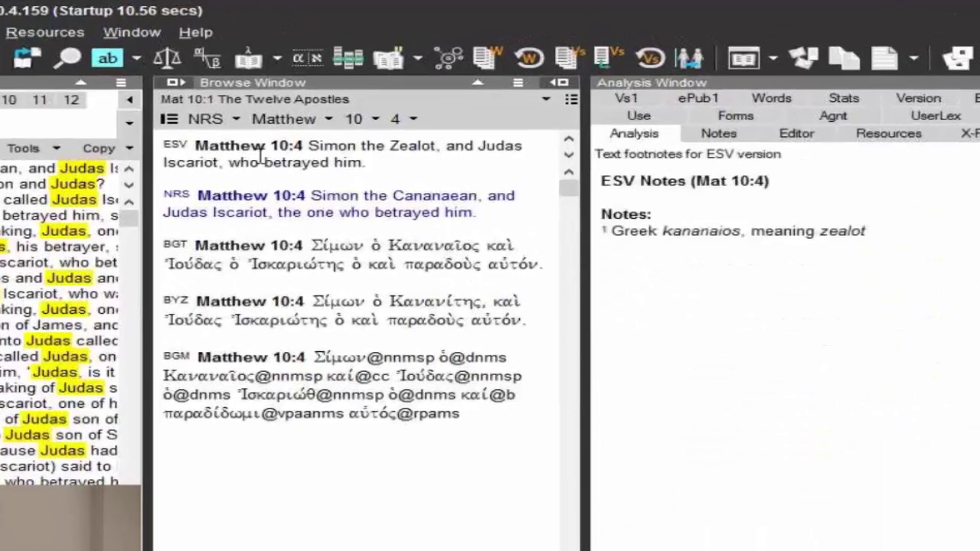
In Set Version Display Order, move BGT to the top of the version list.
{"action": "left_click", "coordinate": [518, 83]}
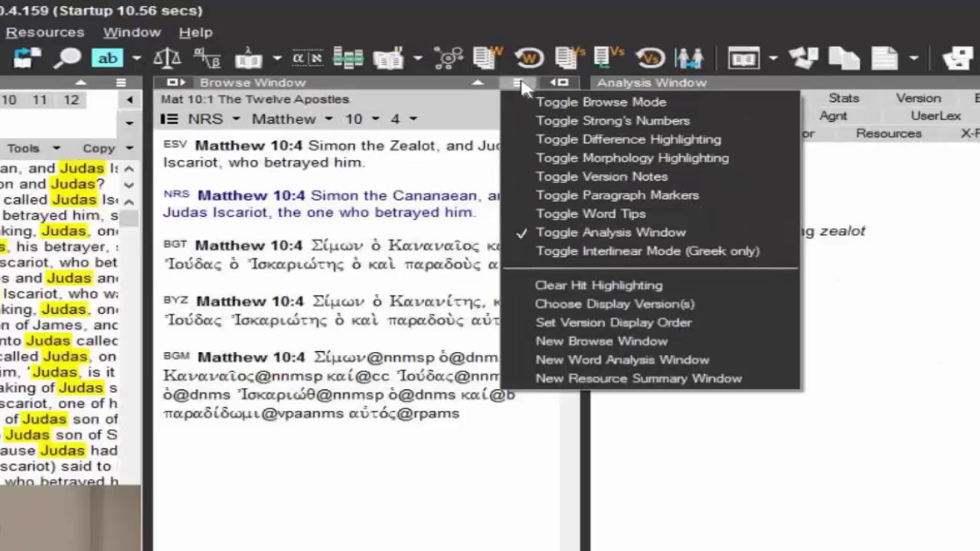
{"action": "left_click", "coordinate": [713, 322]}
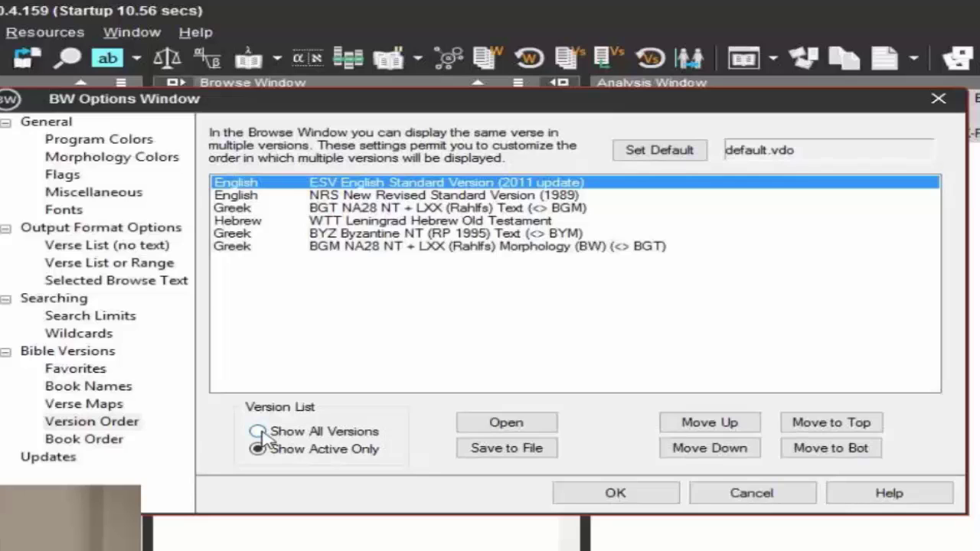
{"action": "left_click", "coordinate": [258, 432]}
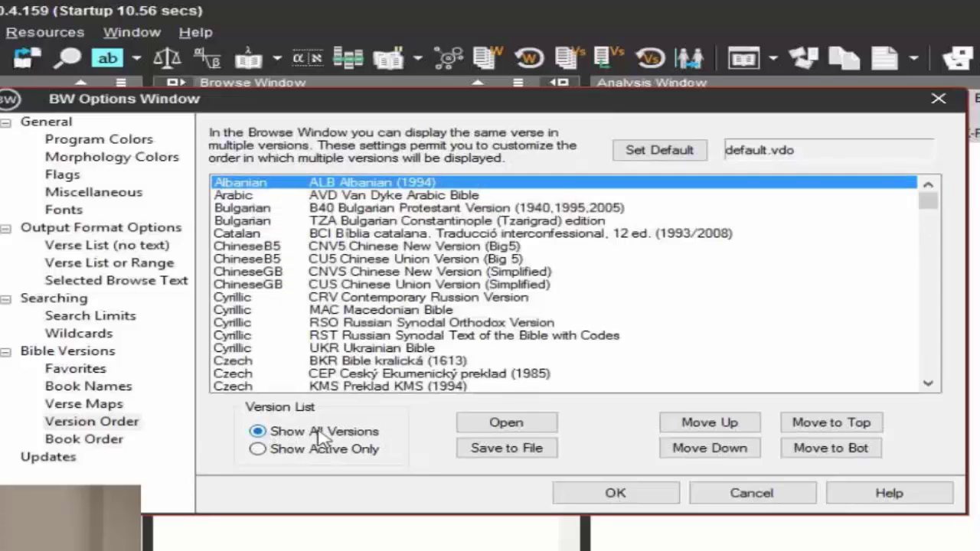
{"action": "left_click", "coordinate": [258, 449]}
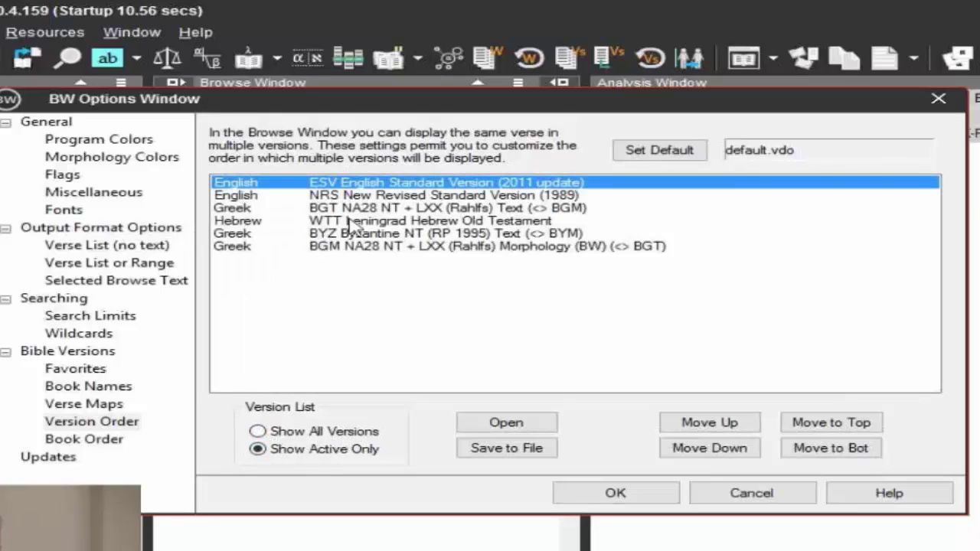
{"action": "left_click", "coordinate": [321, 210]}
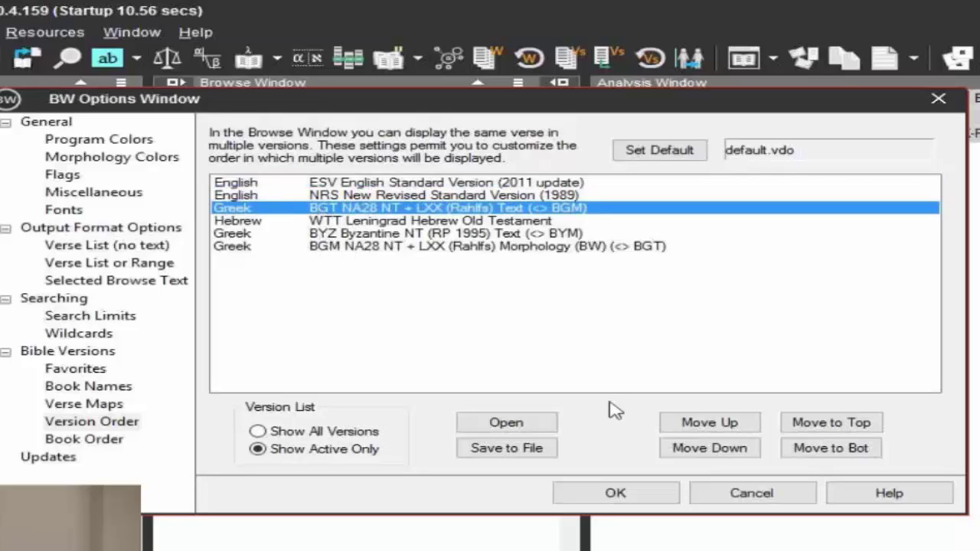
{"action": "left_click", "coordinate": [727, 424]}
{"action": "left_click", "coordinate": [727, 425]}
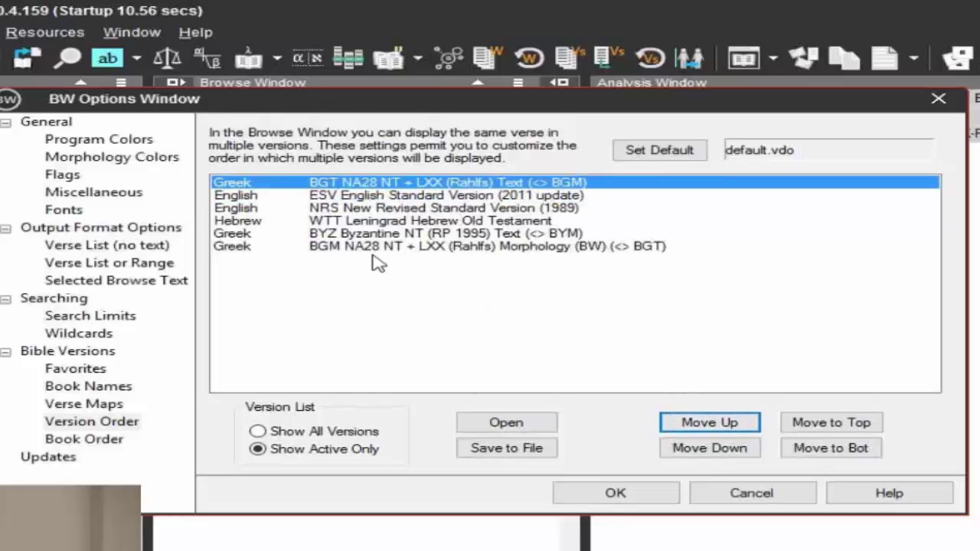
Move NRS down two places below BYZ and apply the new order.
{"action": "left_click", "coordinate": [353, 208]}
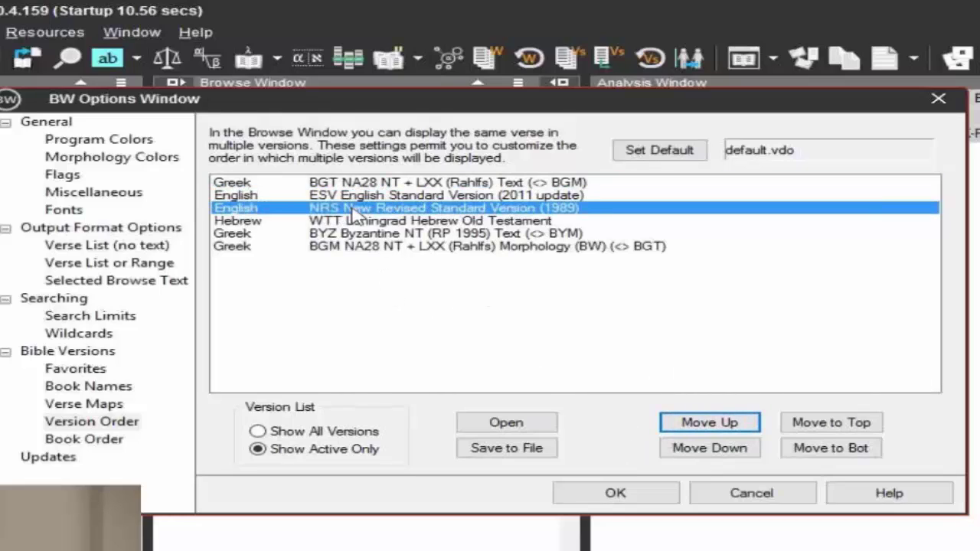
{"action": "left_click", "coordinate": [713, 451]}
{"action": "left_click", "coordinate": [713, 451]}
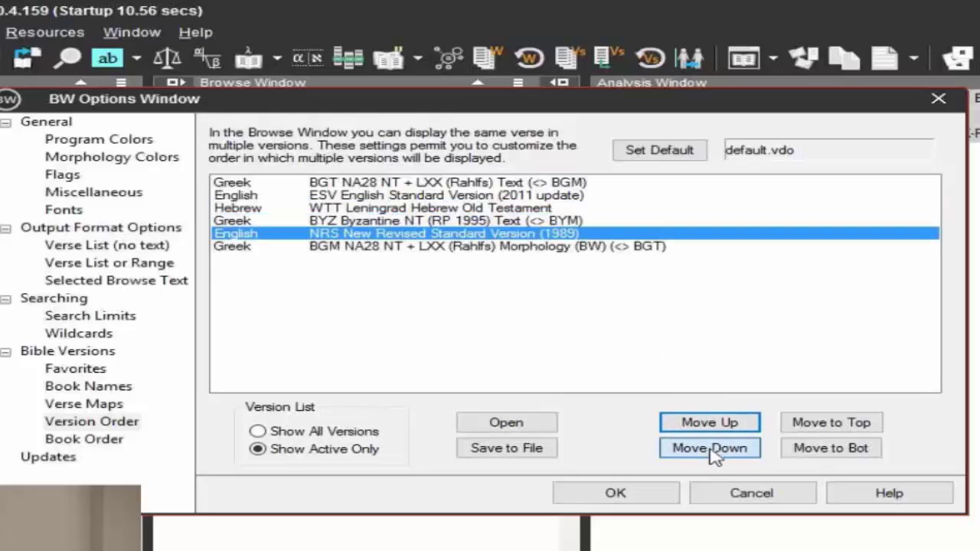
{"action": "left_click", "coordinate": [615, 493]}
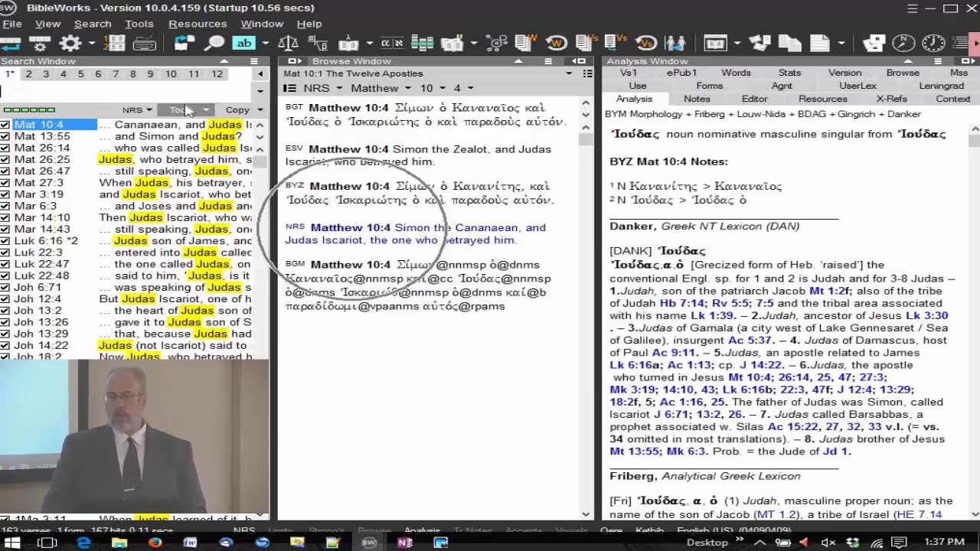
Show the Tools menu.
{"action": "left_click", "coordinate": [134, 111]}
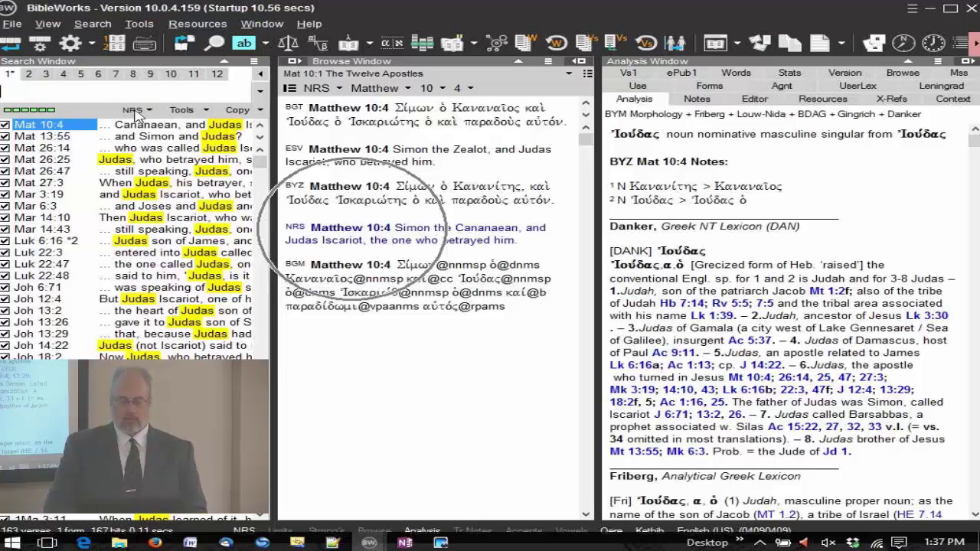
Uncheck 'Enable Browse Window search version color' under Options > Flags and apply it.
{"action": "left_click", "coordinate": [134, 26]}
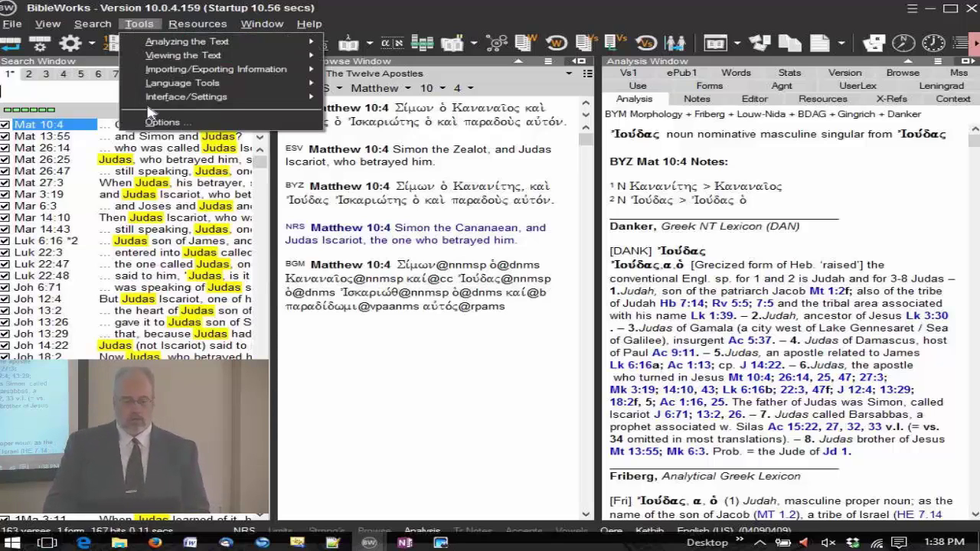
{"action": "left_click", "coordinate": [170, 124]}
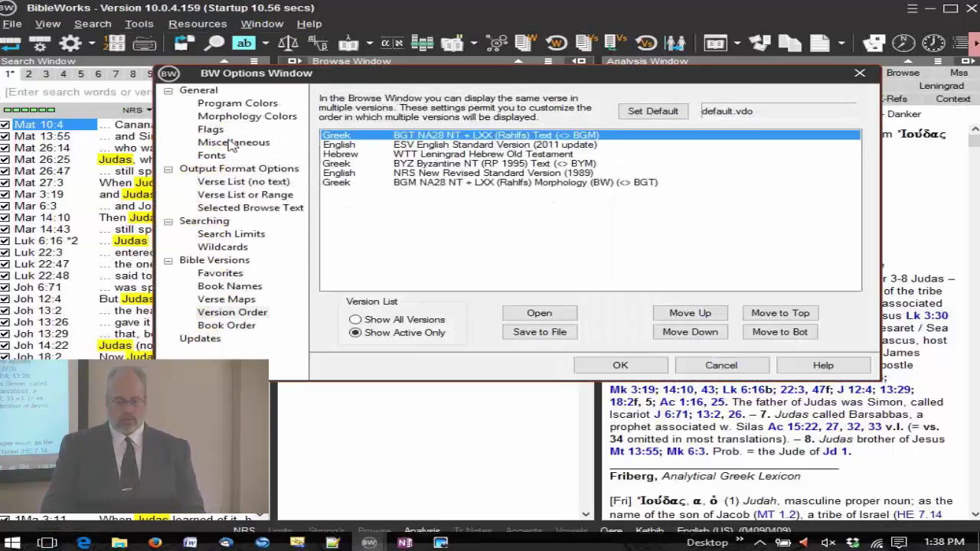
{"action": "left_click", "coordinate": [211, 130]}
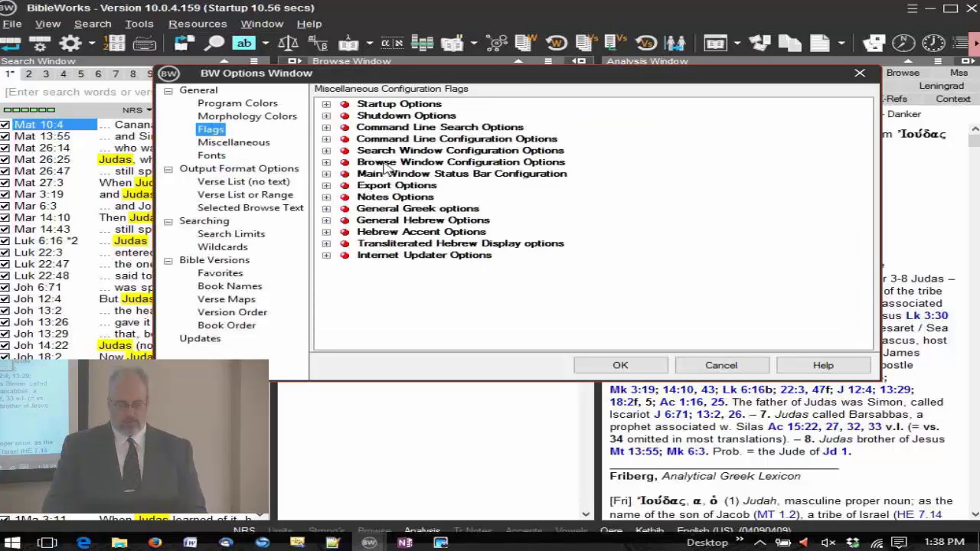
{"action": "left_click", "coordinate": [327, 162]}
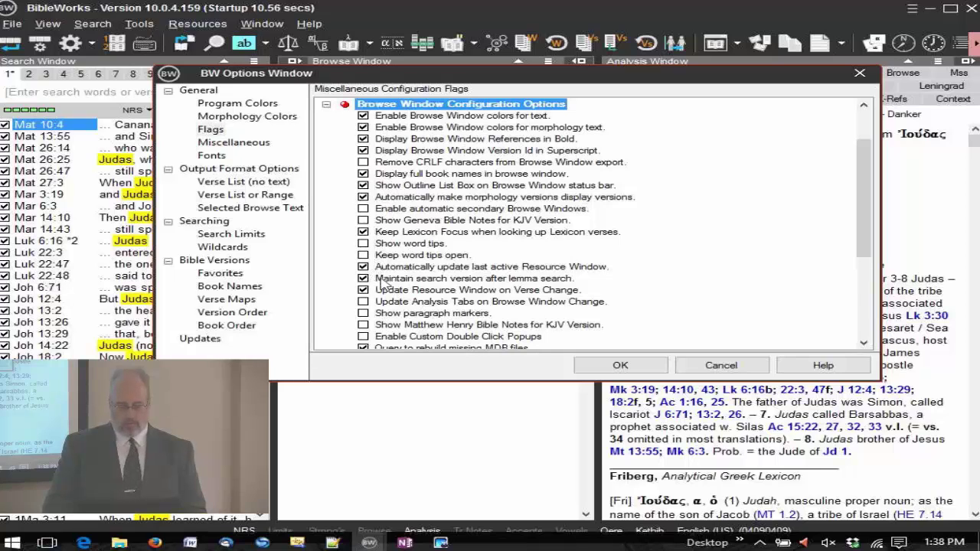
{"action": "scroll", "coordinate": [656, 278], "scroll_direction": "down", "scroll_amount": 4}
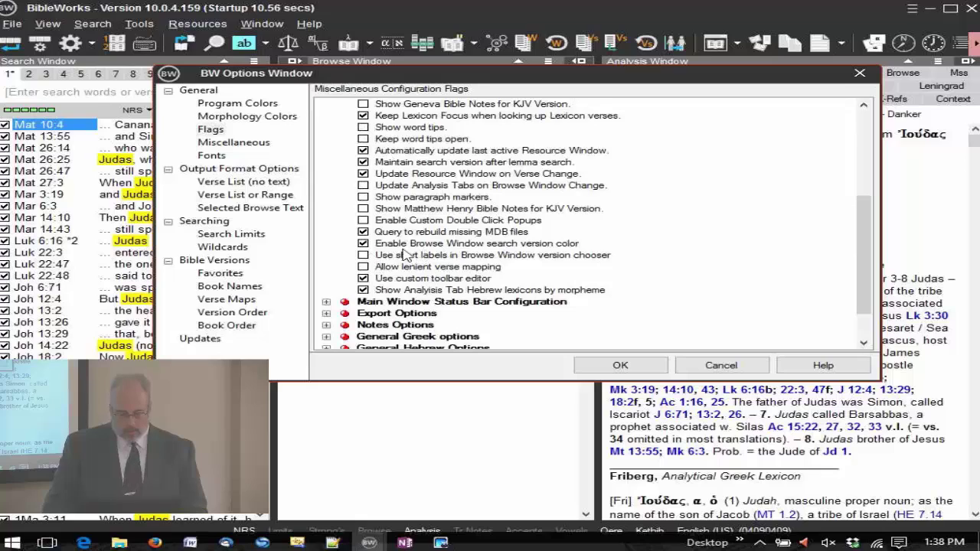
{"action": "left_click", "coordinate": [388, 243]}
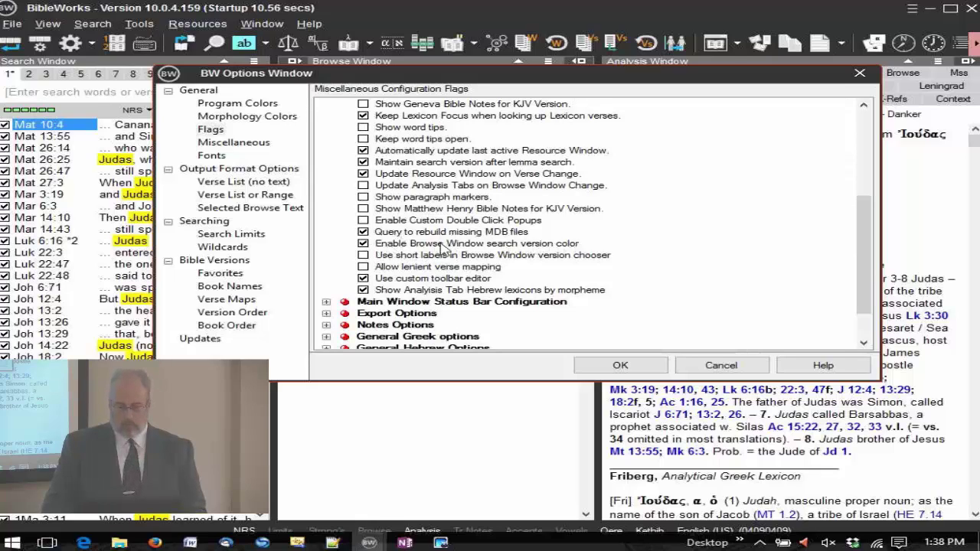
{"action": "left_click", "coordinate": [364, 244]}
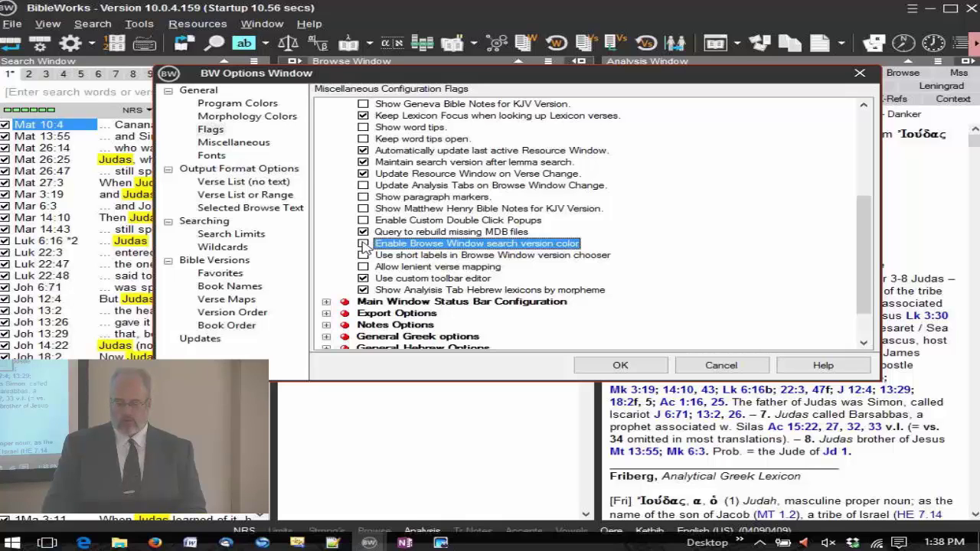
{"action": "left_click", "coordinate": [621, 365]}
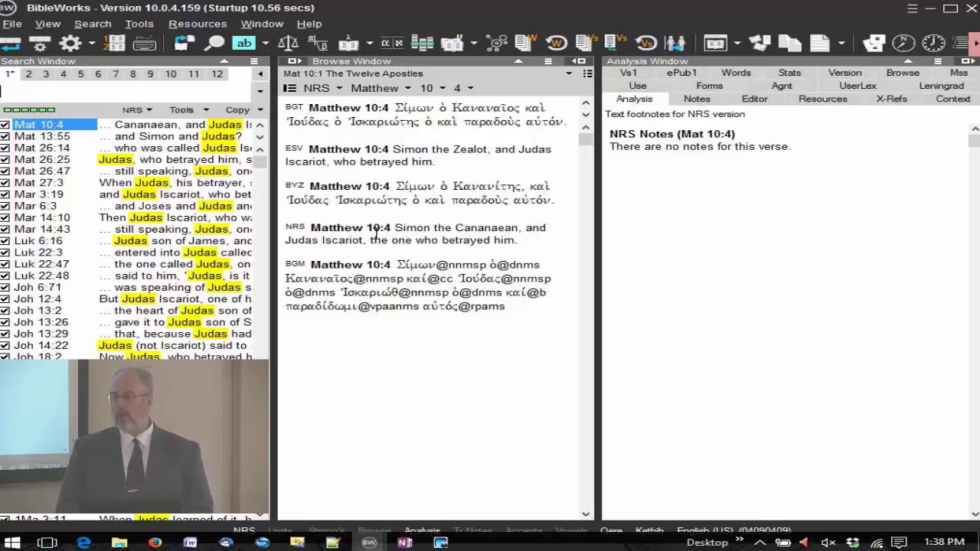
{"action": "left_click", "coordinate": [403, 215]}
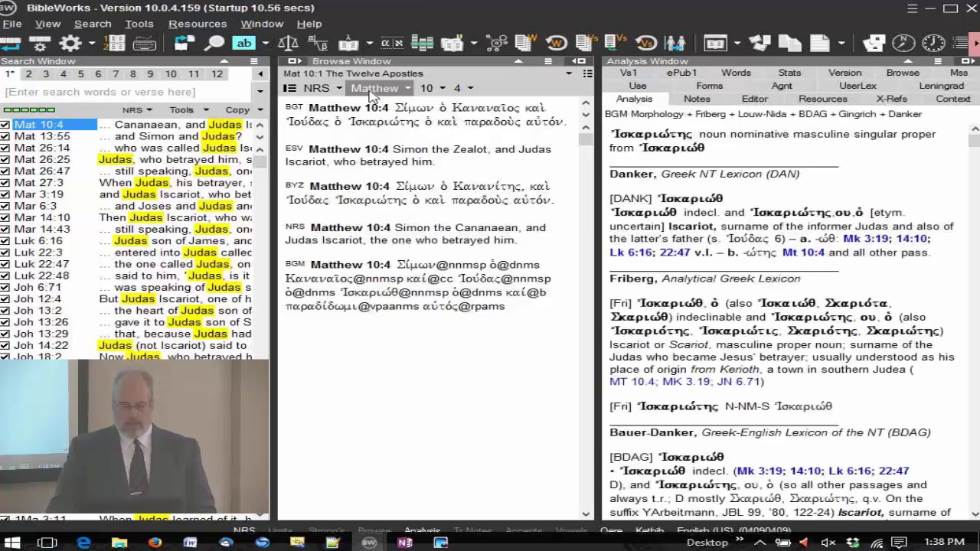
{"action": "left_click", "coordinate": [548, 63]}
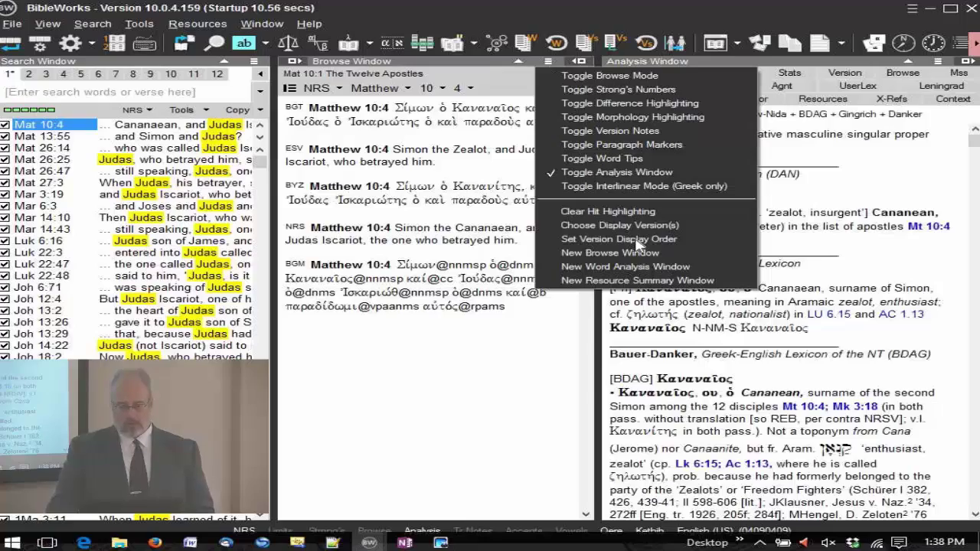
{"action": "left_click", "coordinate": [470, 334]}
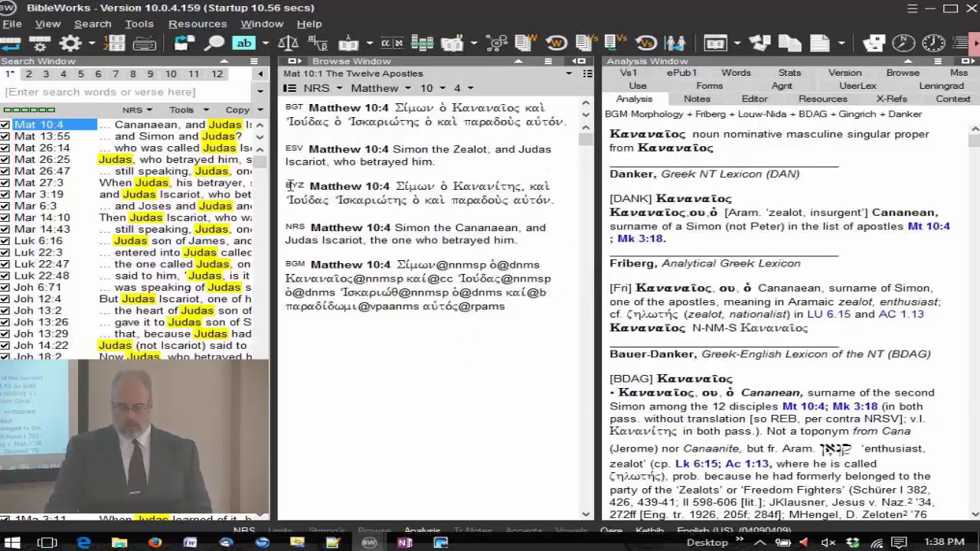
{"action": "left_click", "coordinate": [697, 98]}
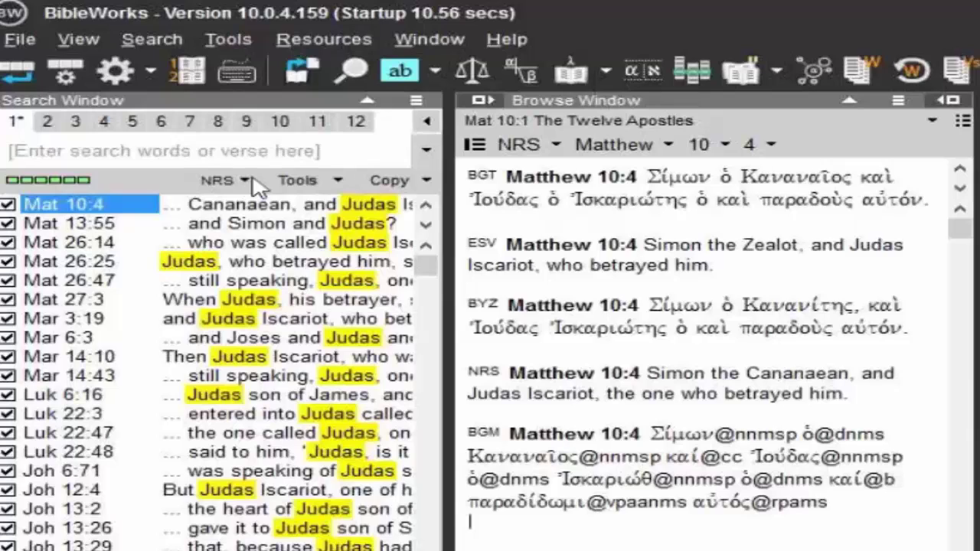
From the NRS search version list, open Edit Search/Display Favorites and add a new favorite.
{"action": "left_click", "coordinate": [249, 182]}
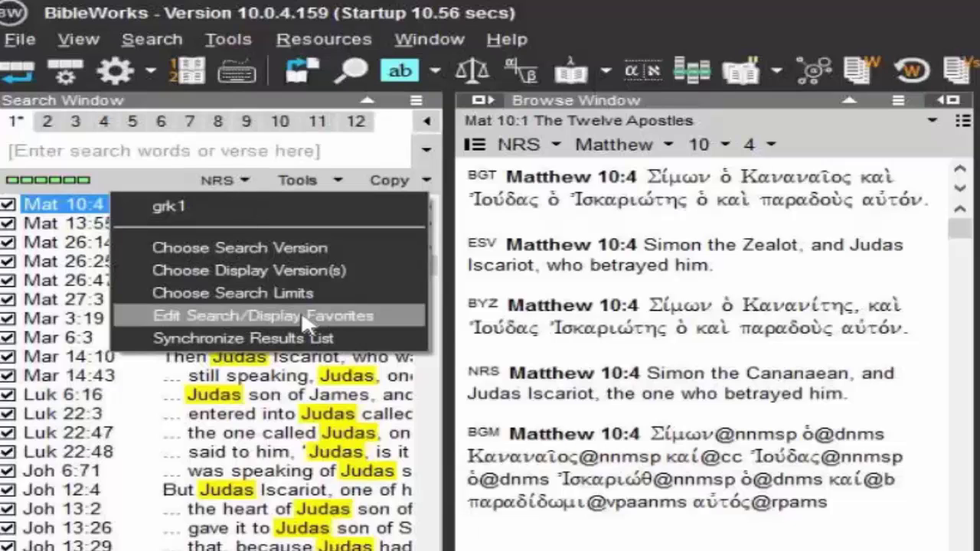
{"action": "left_click", "coordinate": [302, 321]}
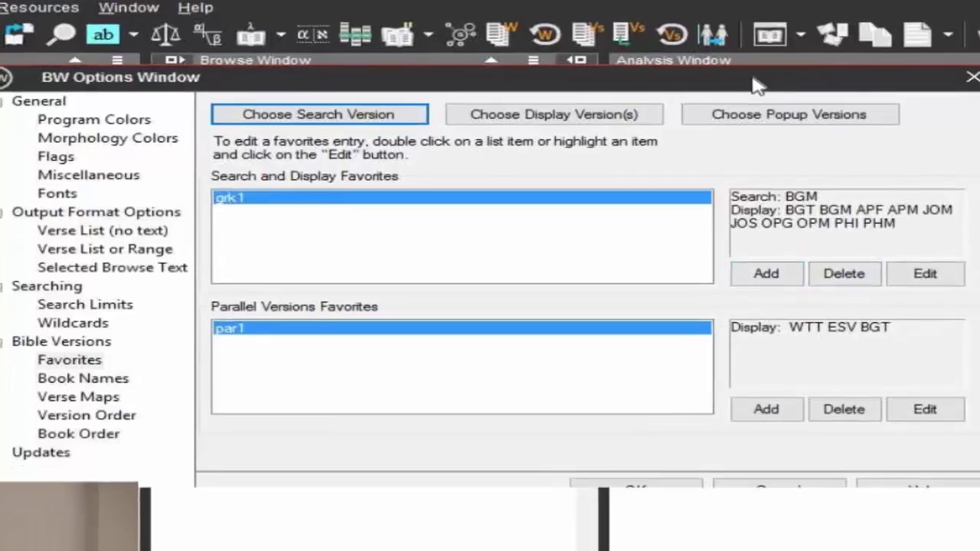
{"action": "left_click_drag", "start_coordinate": [755, 96], "coordinate": [717, 142]}
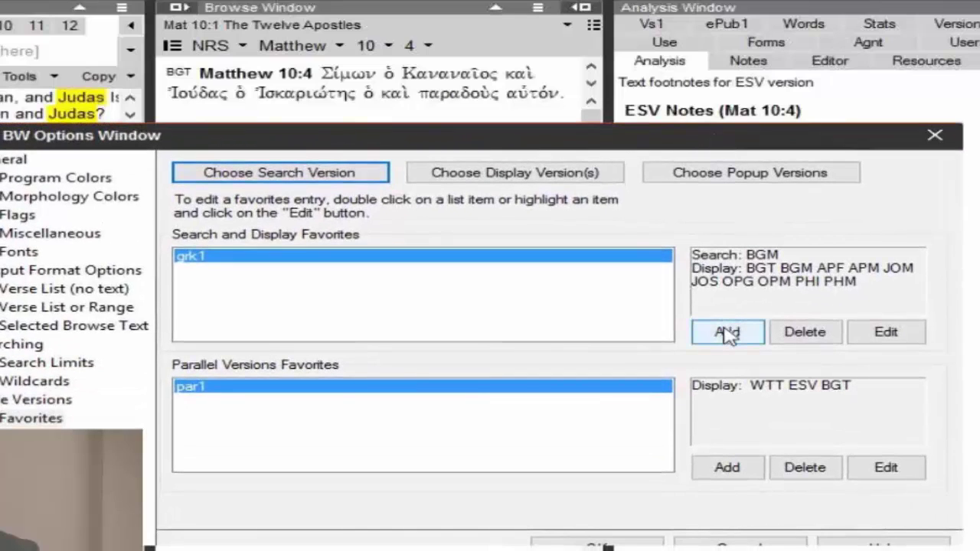
{"action": "left_click", "coordinate": [727, 335]}
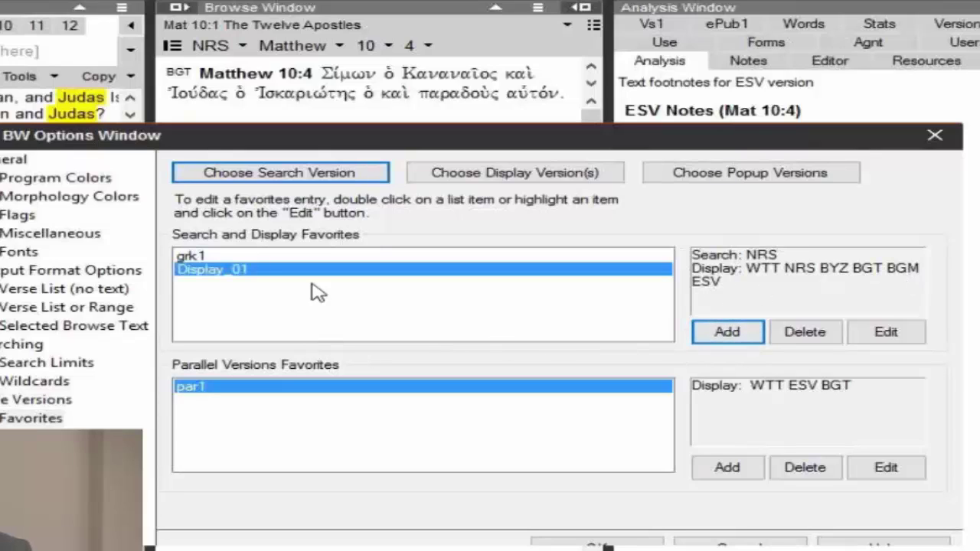
Confirm the new favorite as dis2, review grk1 and dis2, then close Options.
{"action": "left_click", "coordinate": [872, 335]}
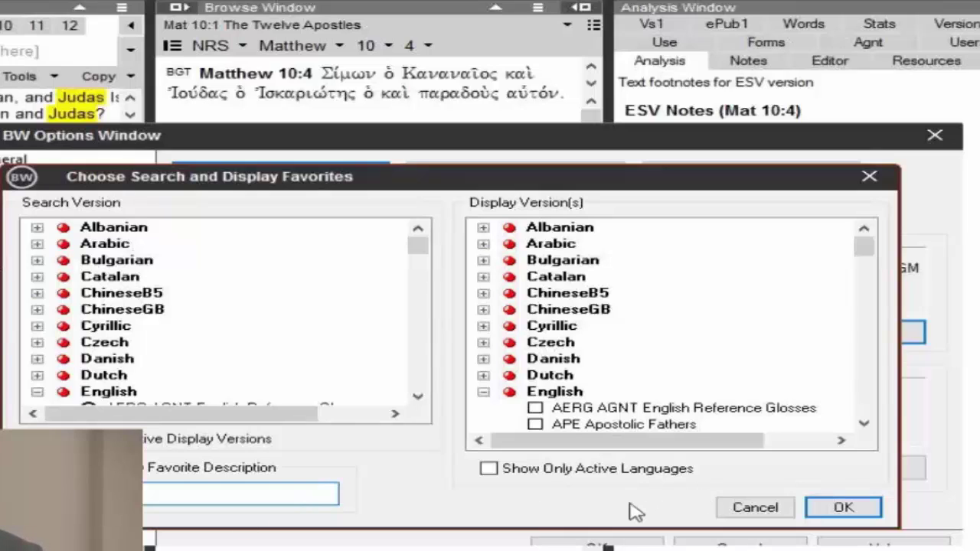
{"action": "left_click", "coordinate": [842, 507]}
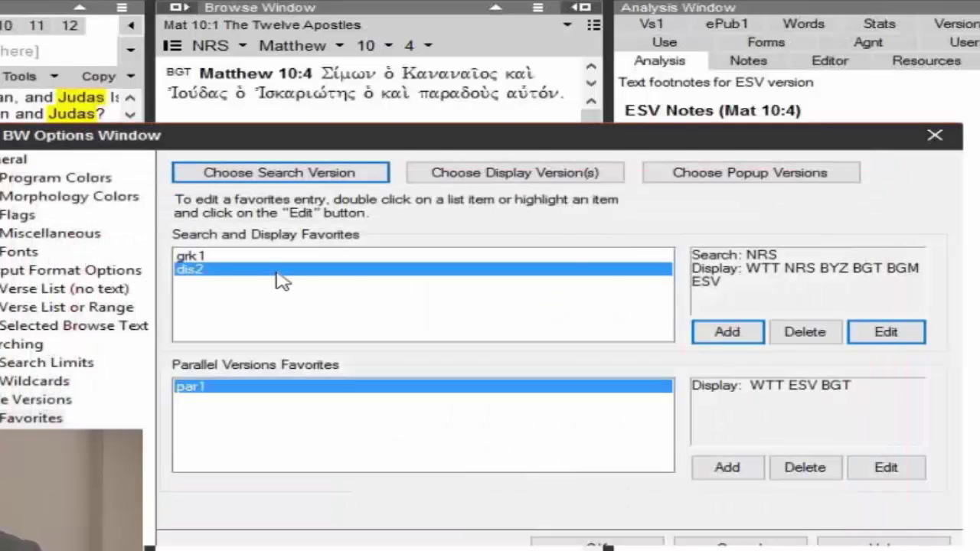
{"action": "left_click", "coordinate": [450, 256]}
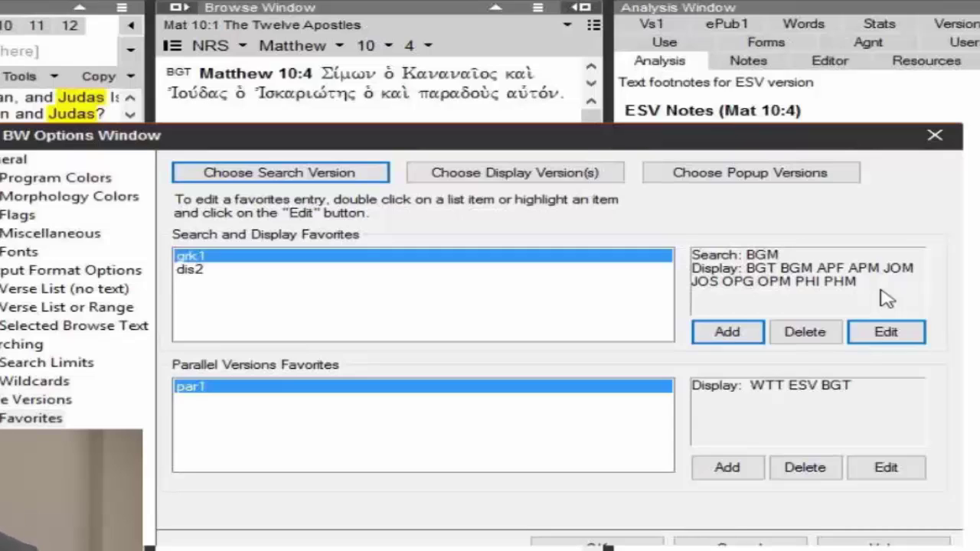
{"action": "left_click", "coordinate": [213, 272]}
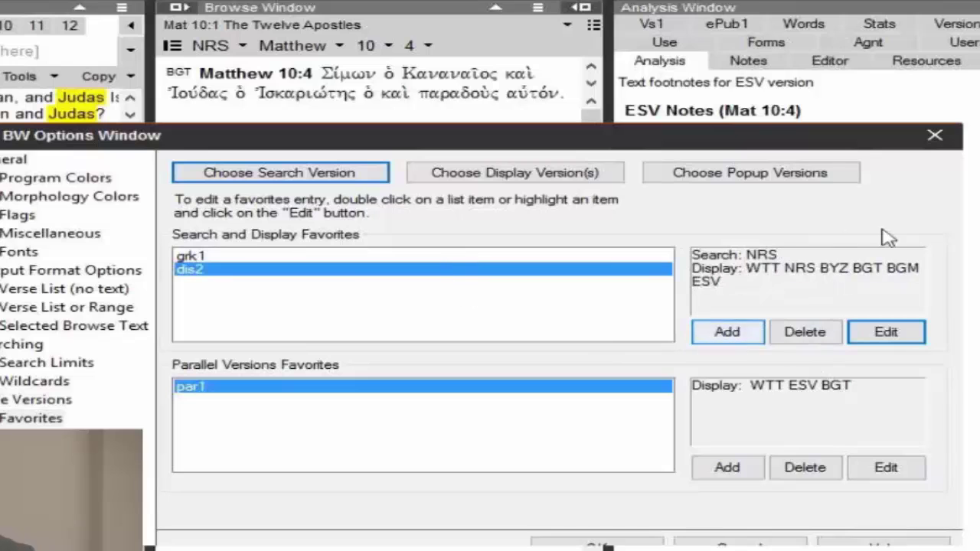
{"action": "left_click", "coordinate": [935, 137]}
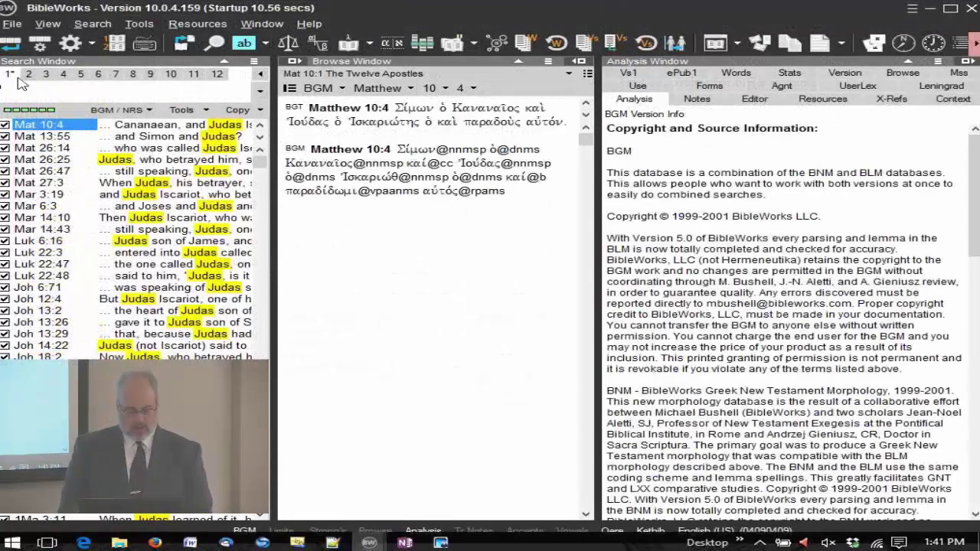
Load the dis1 display favorite with the command 'd dis1'.
{"action": "type", "text": "d dis1"}
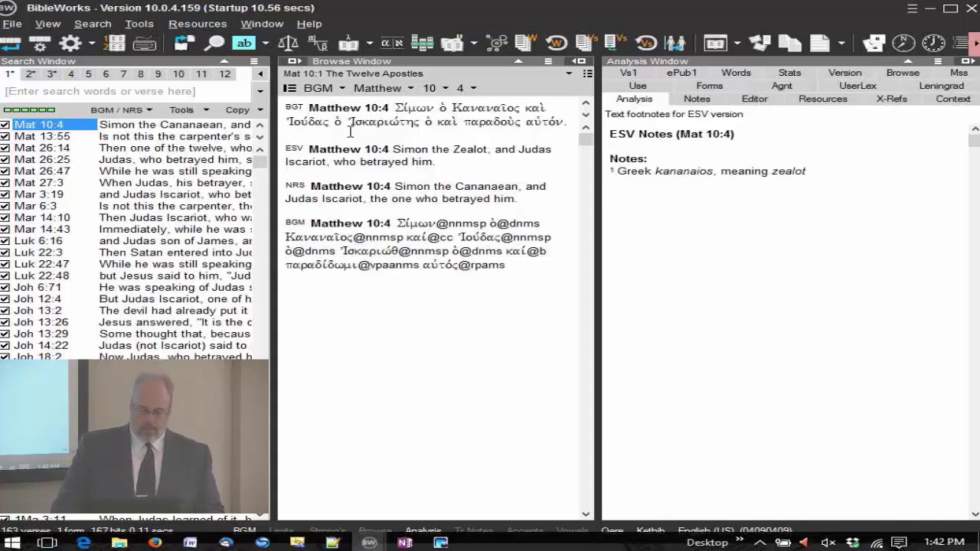
{"action": "mouse_move", "coordinate": [285, 108]}
{"action": "mouse_move", "coordinate": [293, 147]}
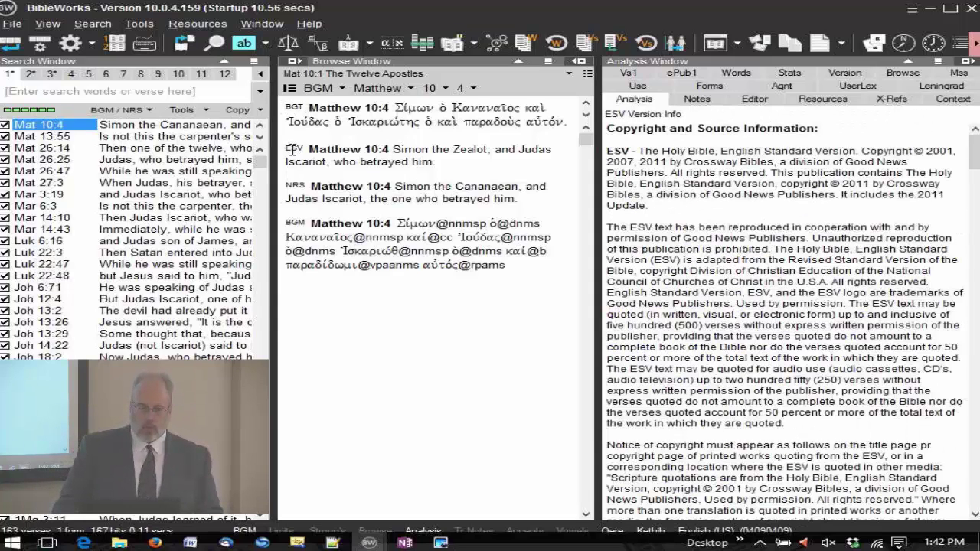
{"action": "mouse_move", "coordinate": [548, 121]}
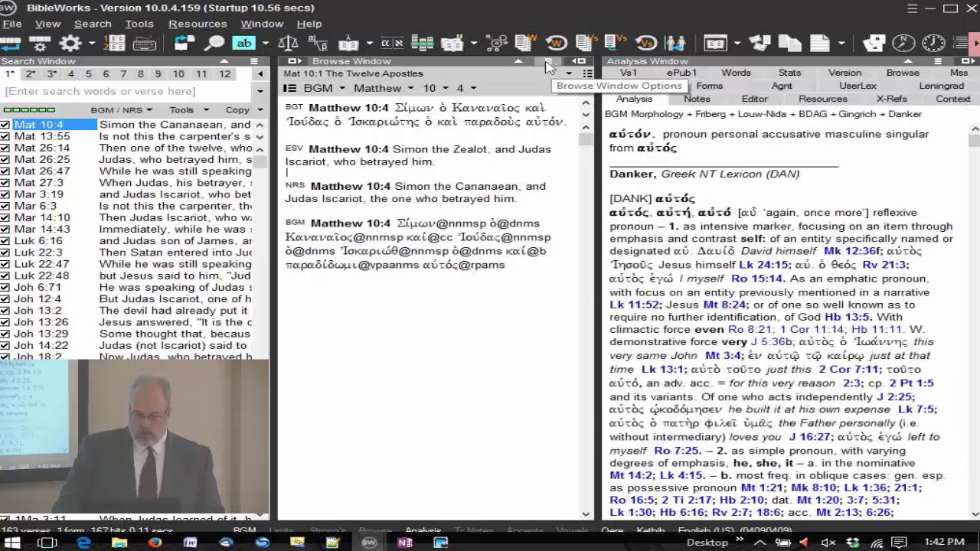
Choose Save to File for the current order in Set Version Display Order.
{"action": "left_click", "coordinate": [548, 63]}
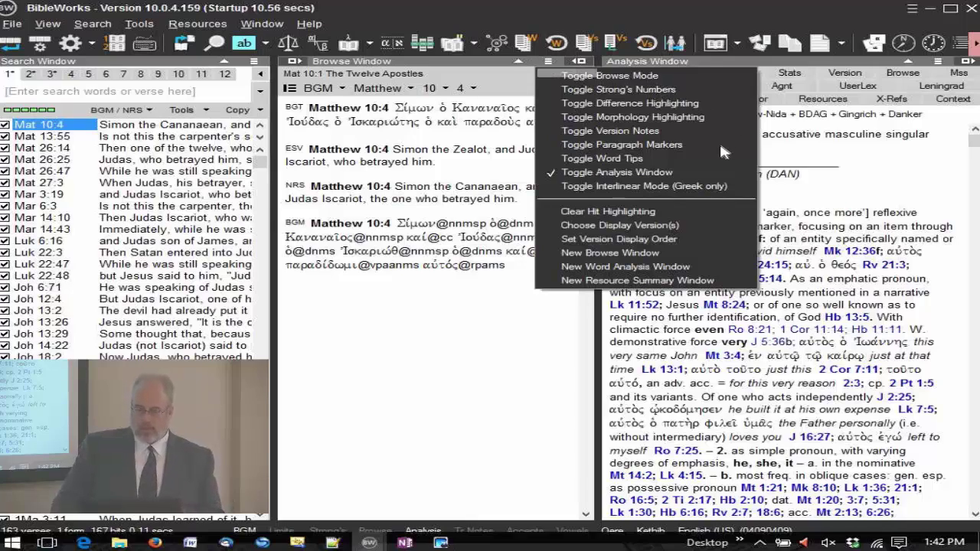
{"action": "left_click", "coordinate": [663, 241]}
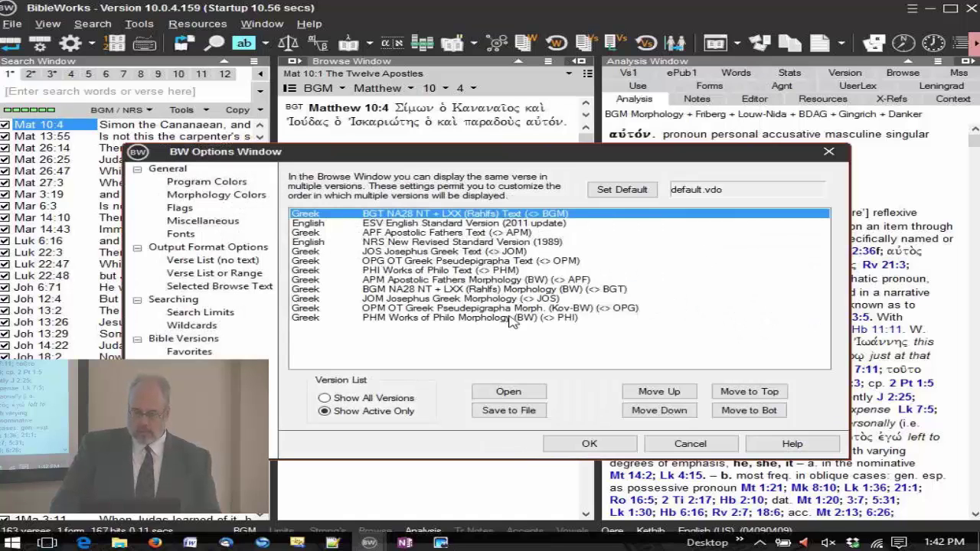
{"action": "left_click_drag", "start_coordinate": [576, 160], "coordinate": [569, 95]}
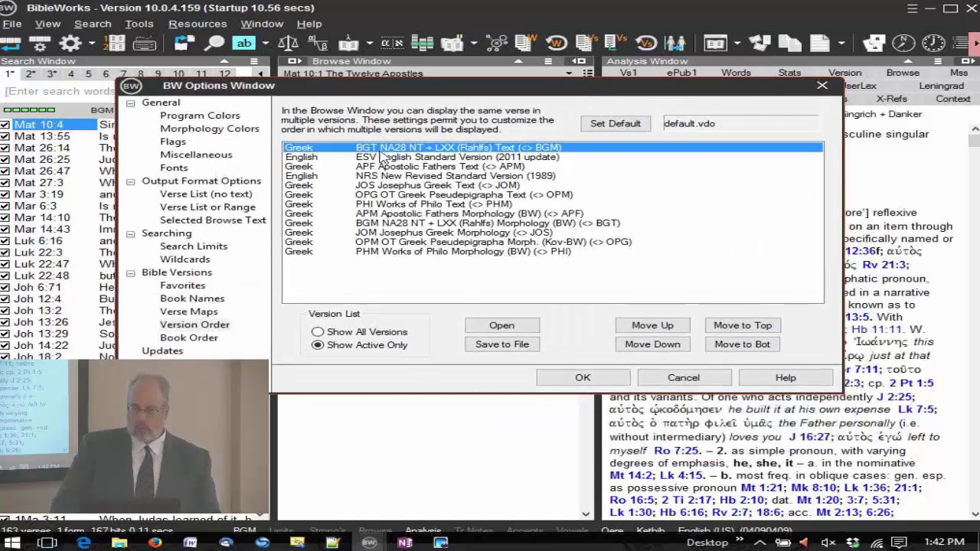
{"action": "left_click", "coordinate": [507, 346]}
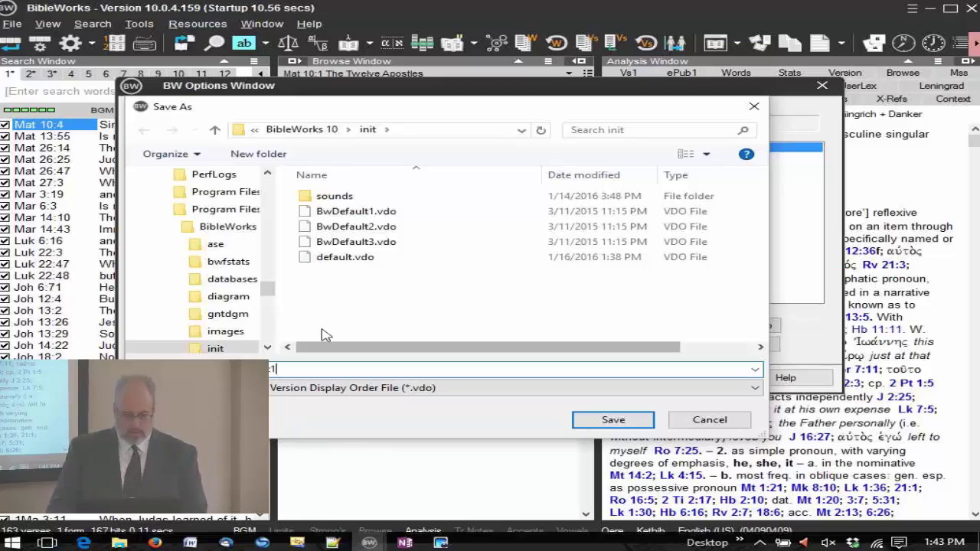
Save the BGT-first version order as greek1.vdo.
{"action": "type", "text": "se"}
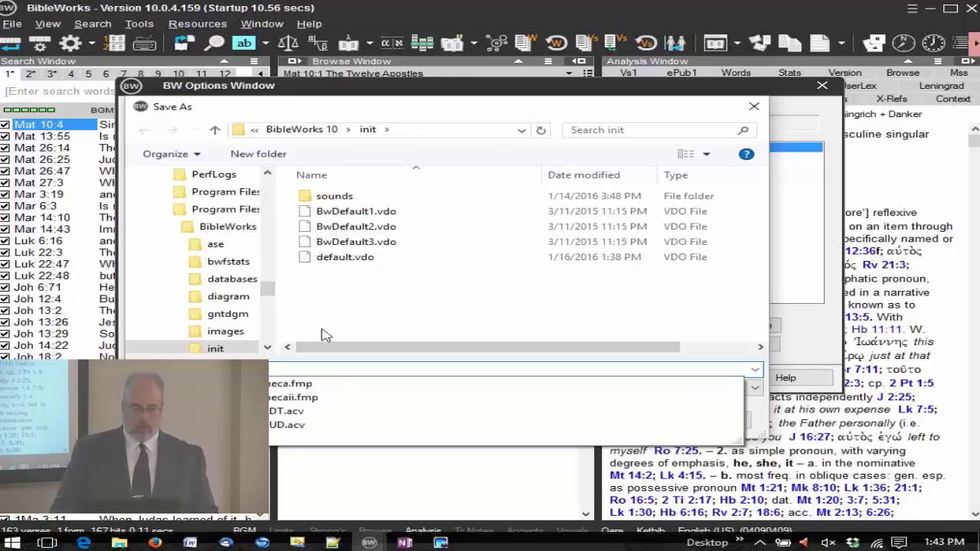
{"action": "key", "text": "Escape"}
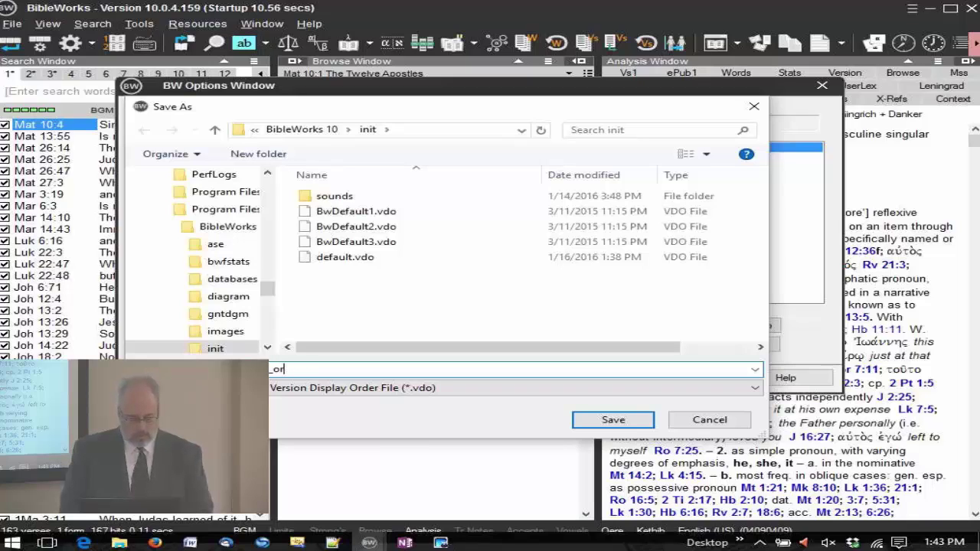
{"action": "type", "text": "ek"}
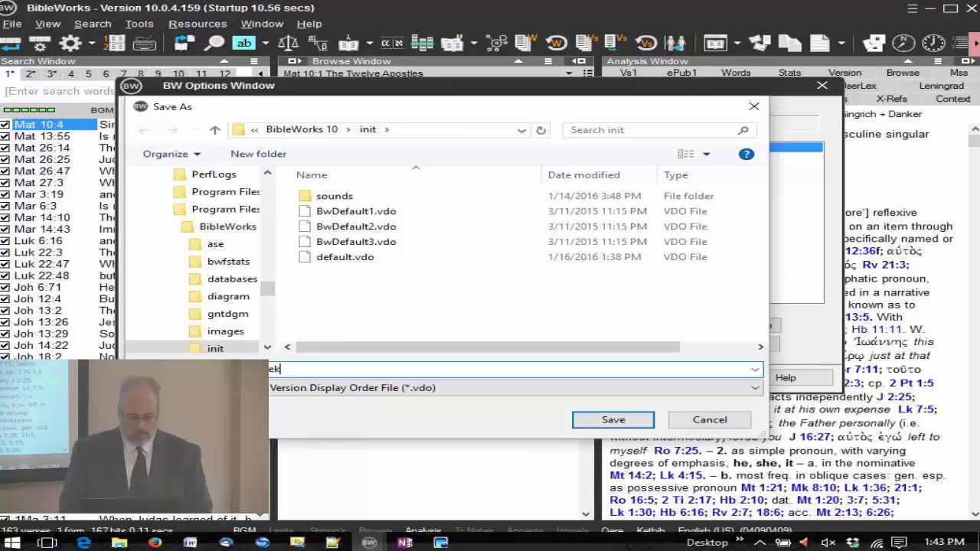
{"action": "type", "text": "1"}
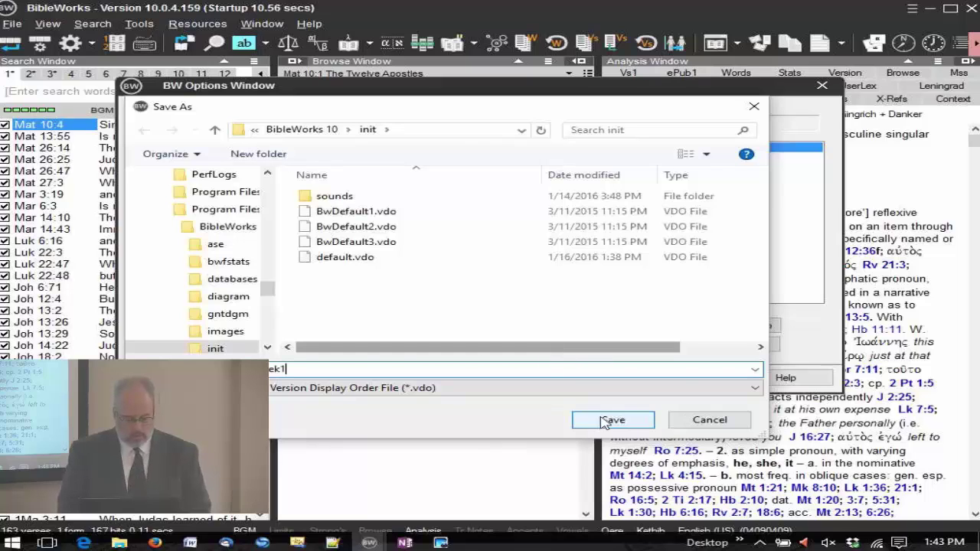
{"action": "left_click", "coordinate": [604, 420]}
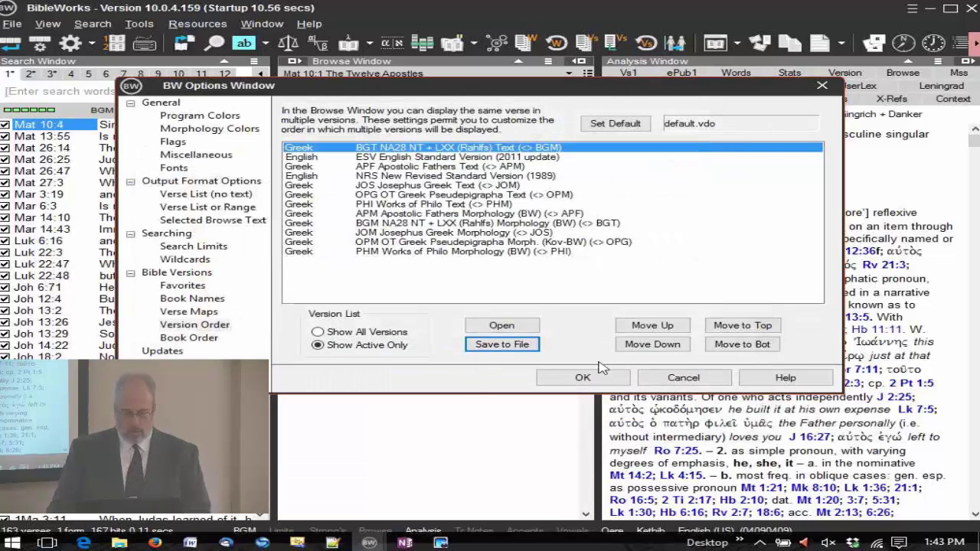
Move ESV to the top, save the order as english1.vdo, and apply it.
{"action": "left_click", "coordinate": [371, 157]}
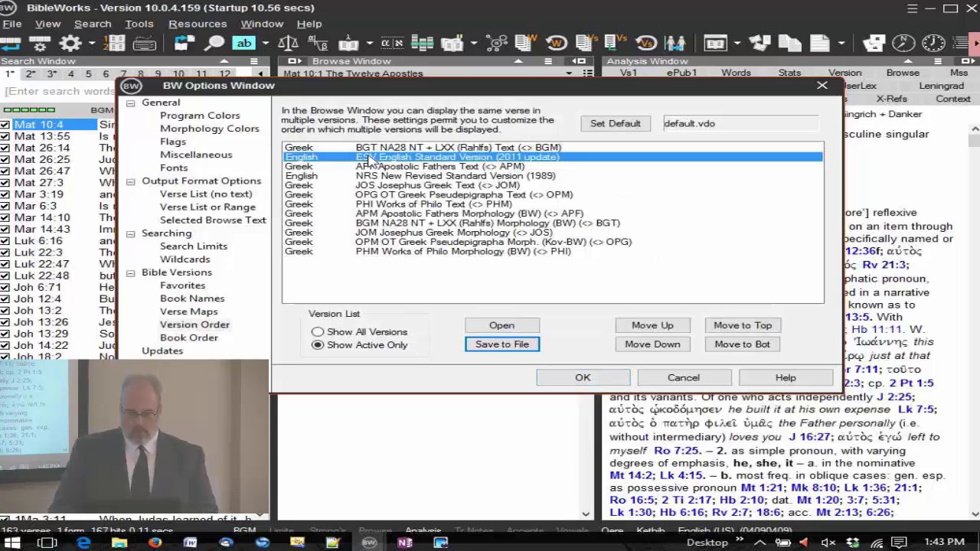
{"action": "left_click", "coordinate": [656, 328]}
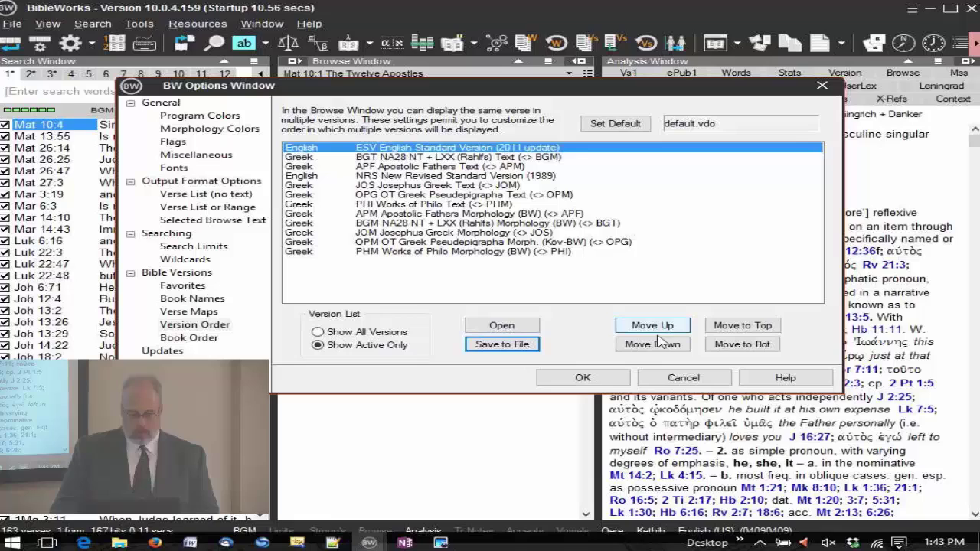
{"action": "left_click", "coordinate": [504, 345]}
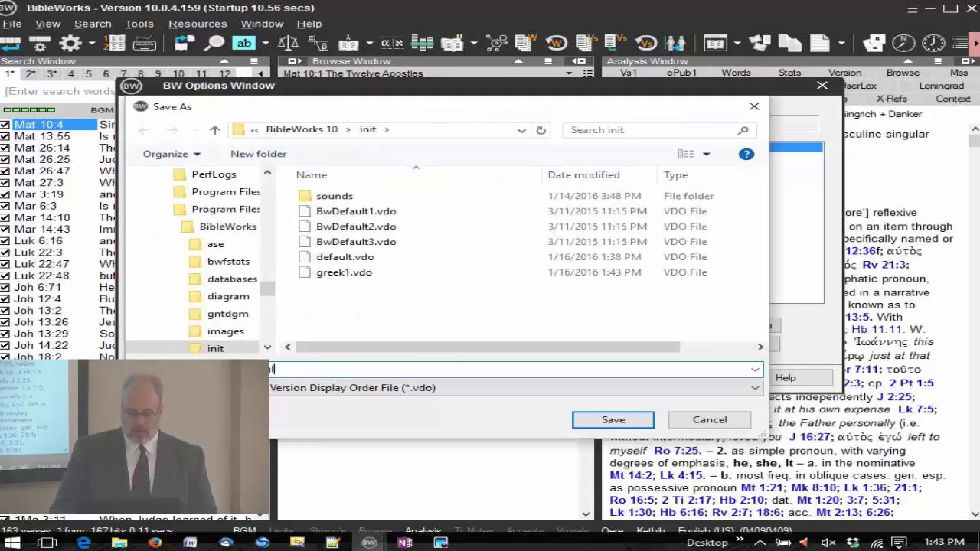
{"action": "type", "text": "english1"}
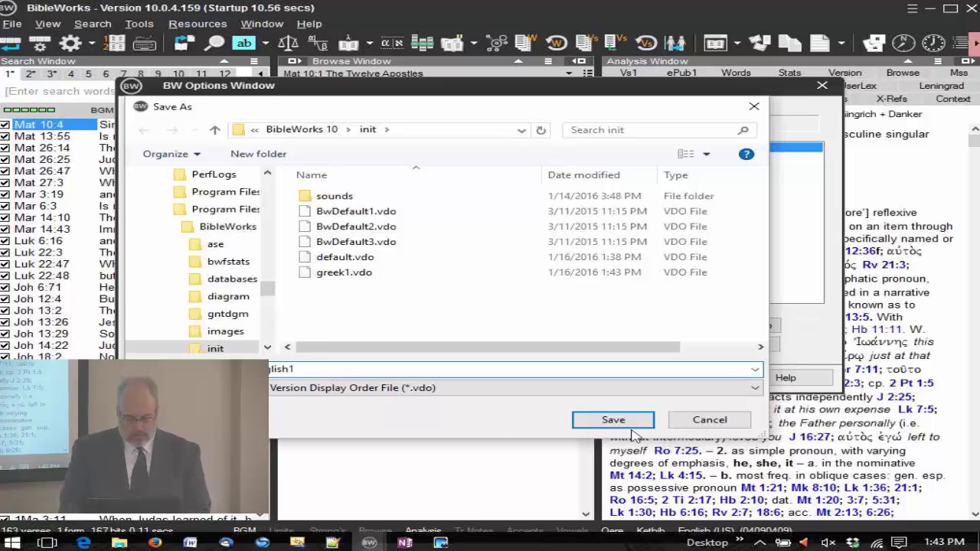
{"action": "left_click", "coordinate": [616, 422]}
{"action": "left_click", "coordinate": [586, 376]}
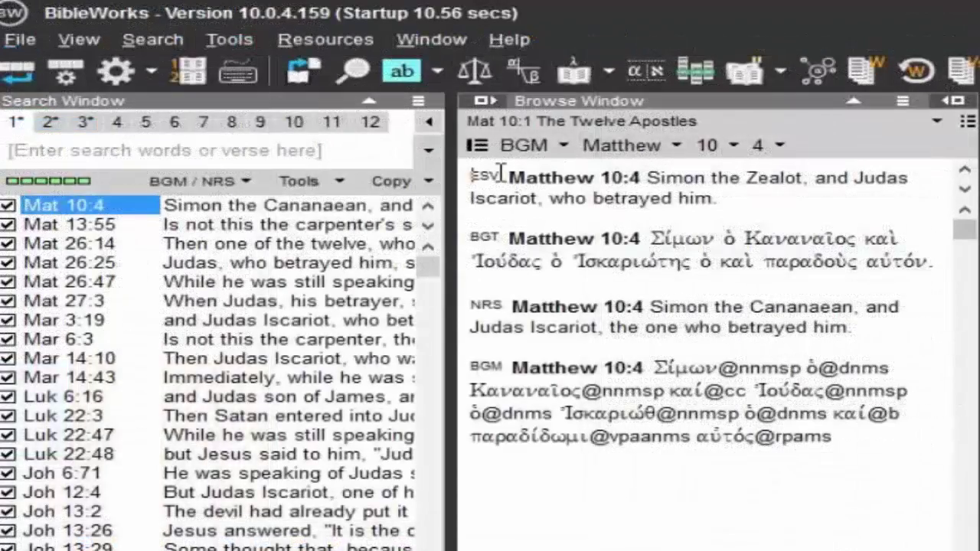
Load the greek1 order with 'o gree', then the english1 order with 'o english1', leaving ESV above BGT.
{"action": "left_click", "coordinate": [251, 154]}
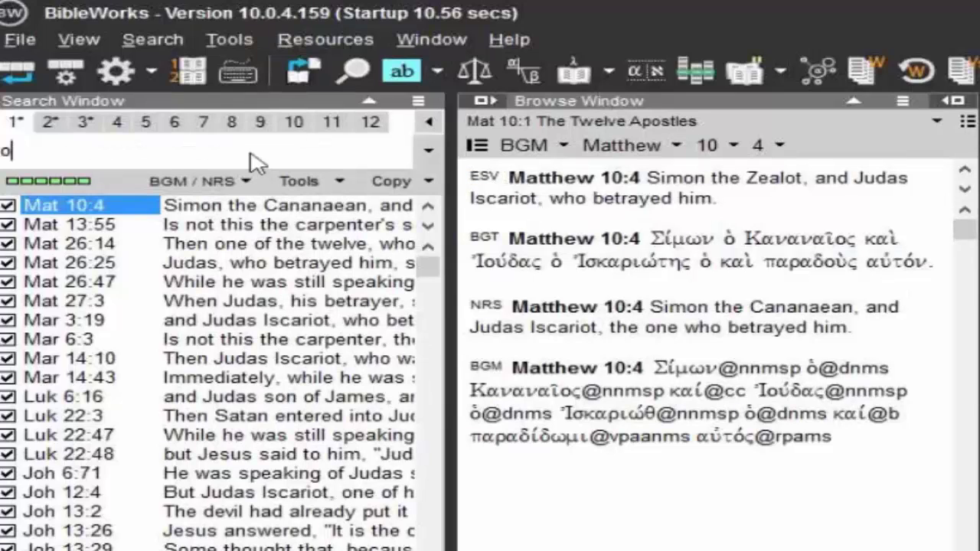
{"action": "type", "text": "o greek1"}
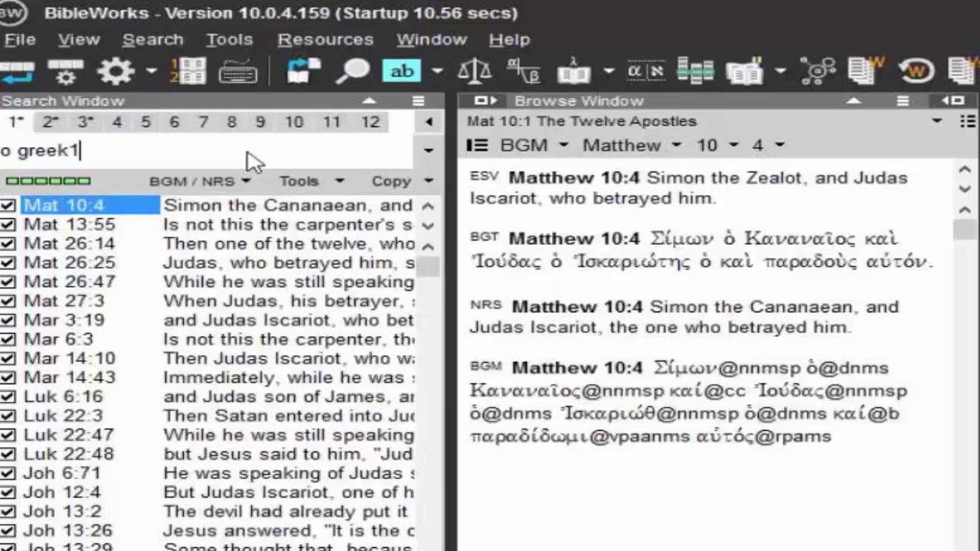
{"action": "key", "text": "Return"}
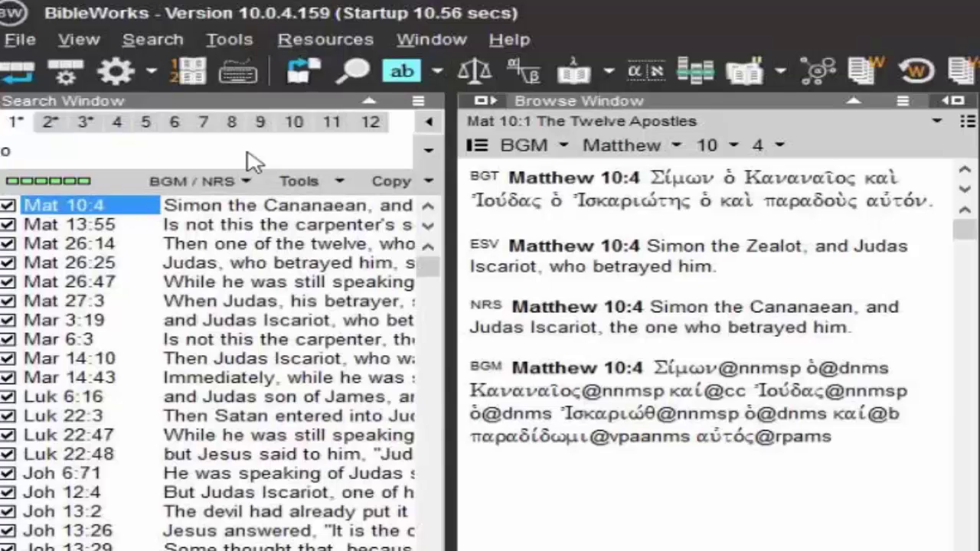
{"action": "type", "text": "o english"}
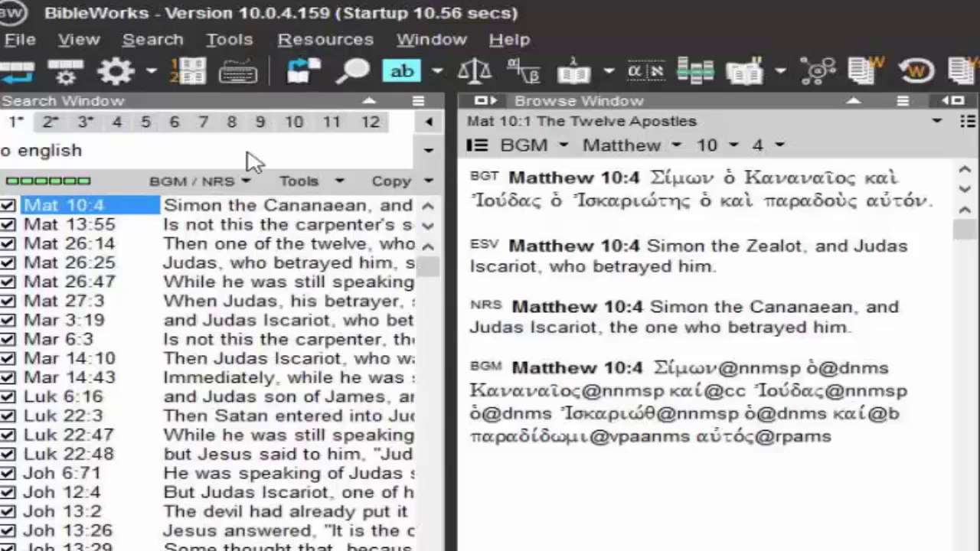
{"action": "type", "text": "1"}
{"action": "key", "text": "Return"}
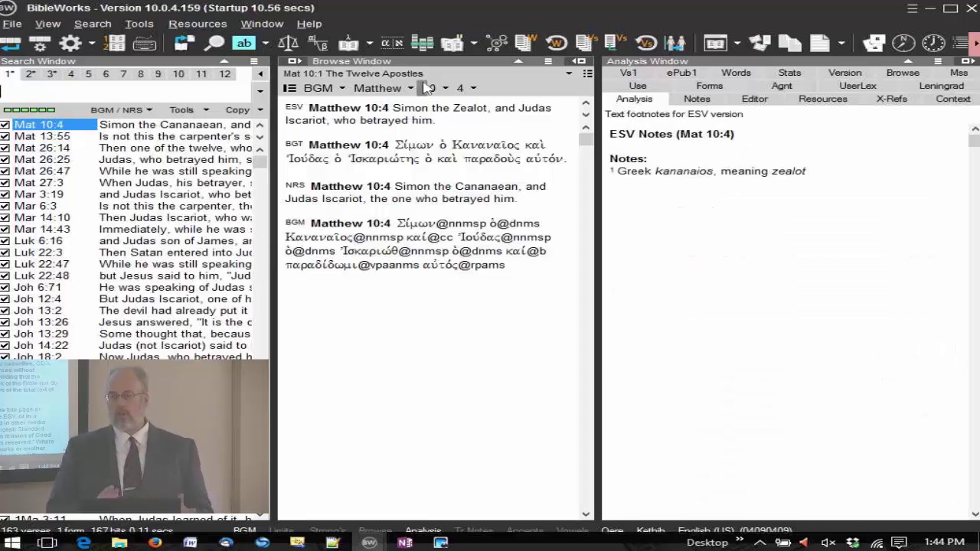
Open greek1.vdo from Set Version Display Order and apply it, putting BGT above ESV, NRS, BGM.
{"action": "left_click", "coordinate": [548, 61]}
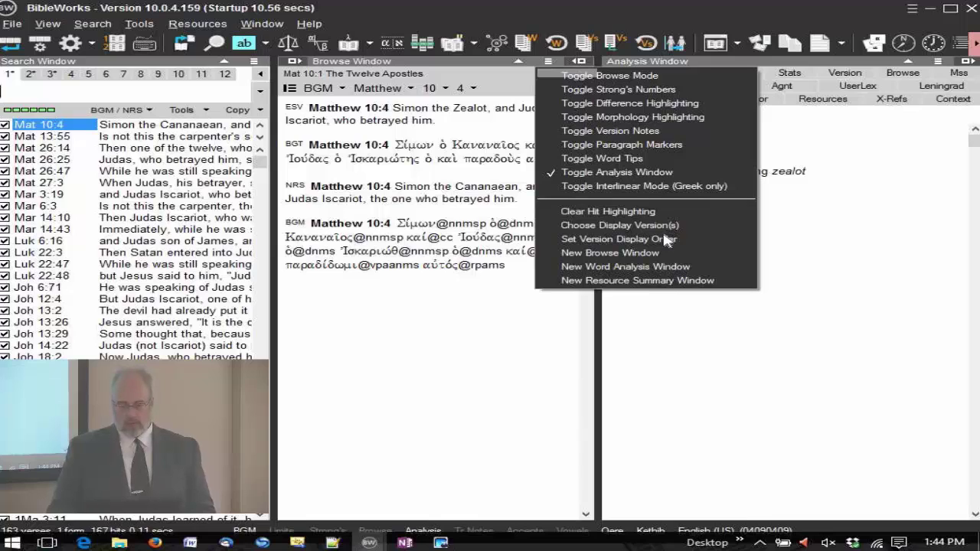
{"action": "left_click", "coordinate": [633, 239]}
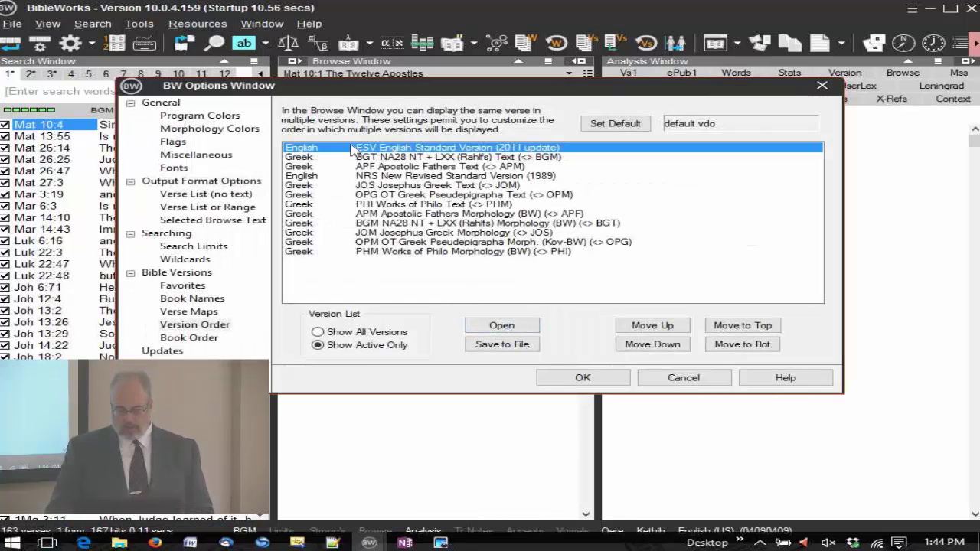
{"action": "left_click", "coordinate": [502, 326]}
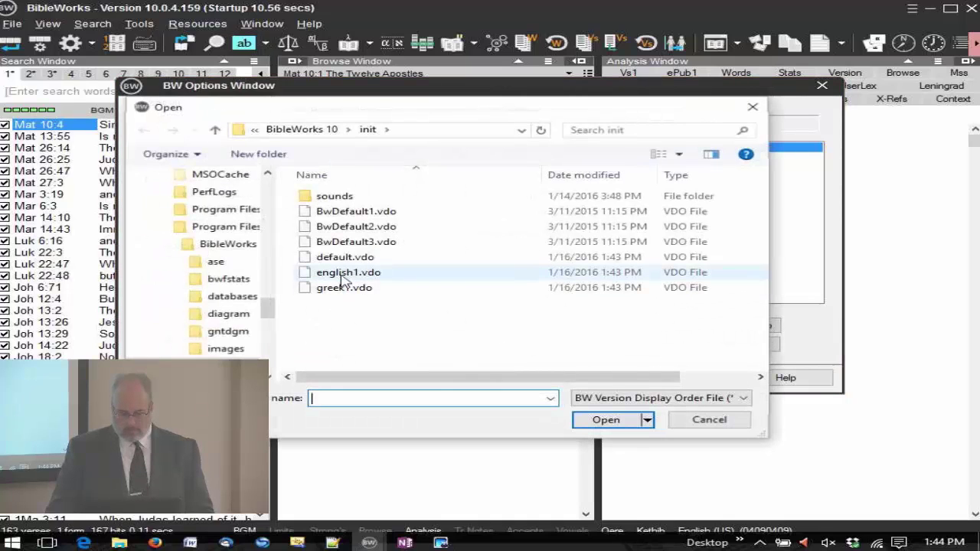
{"action": "left_click", "coordinate": [343, 277]}
{"action": "left_click", "coordinate": [339, 289]}
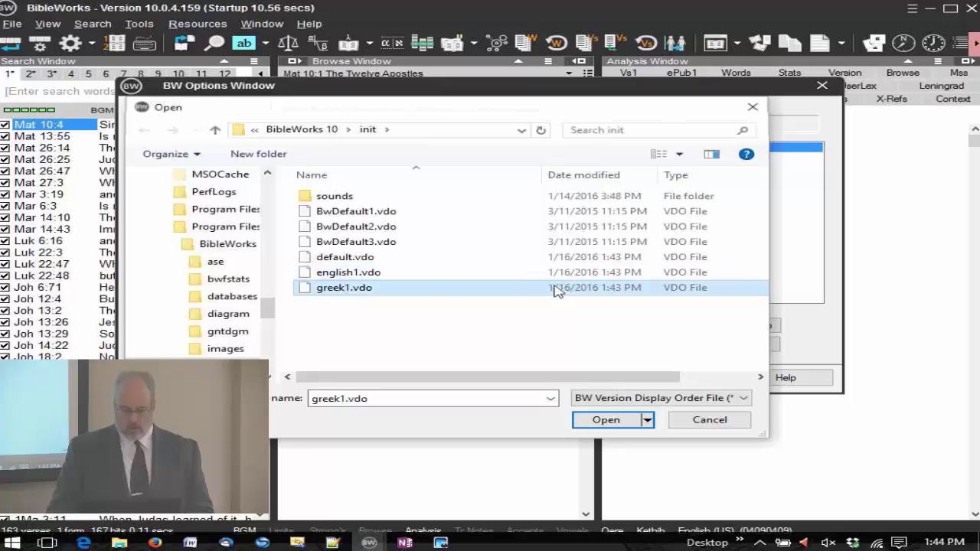
{"action": "left_click", "coordinate": [604, 420]}
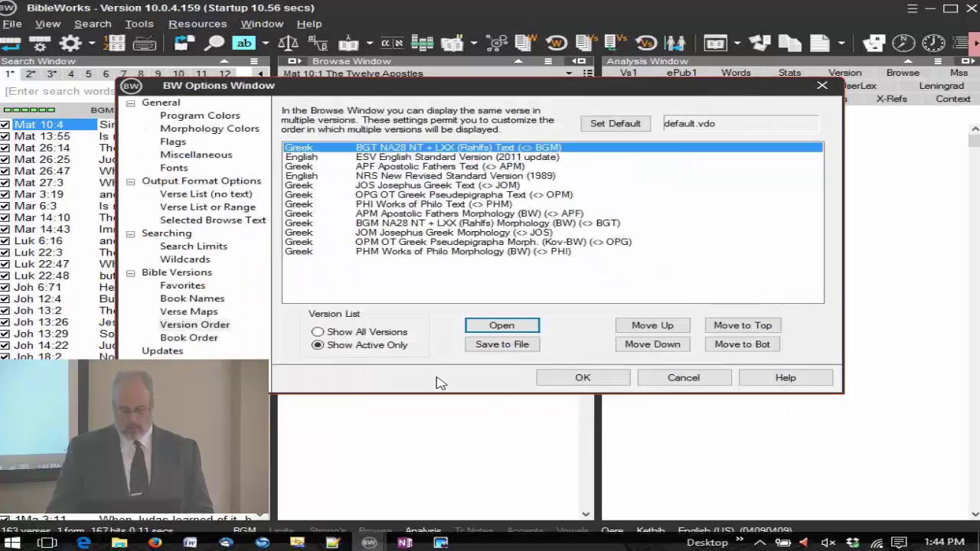
{"action": "left_click", "coordinate": [583, 381]}
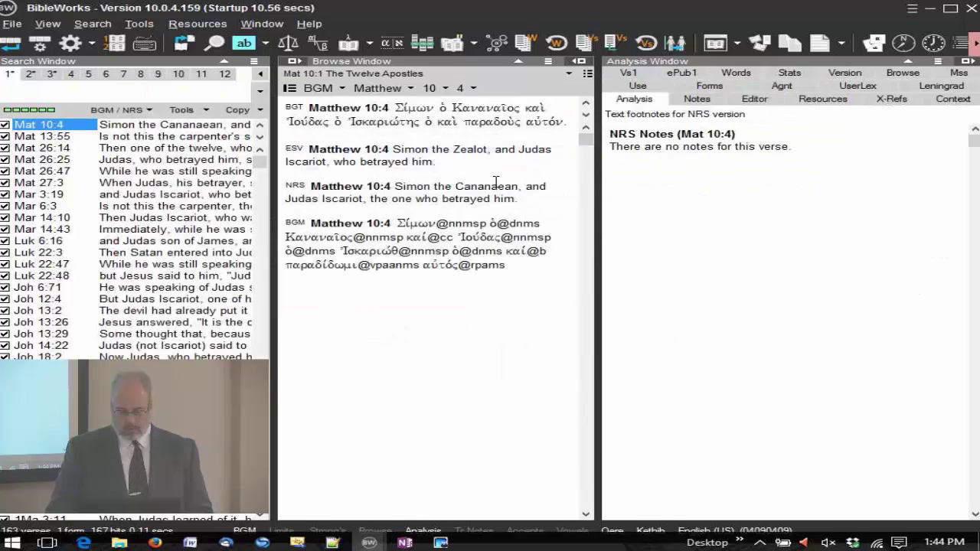